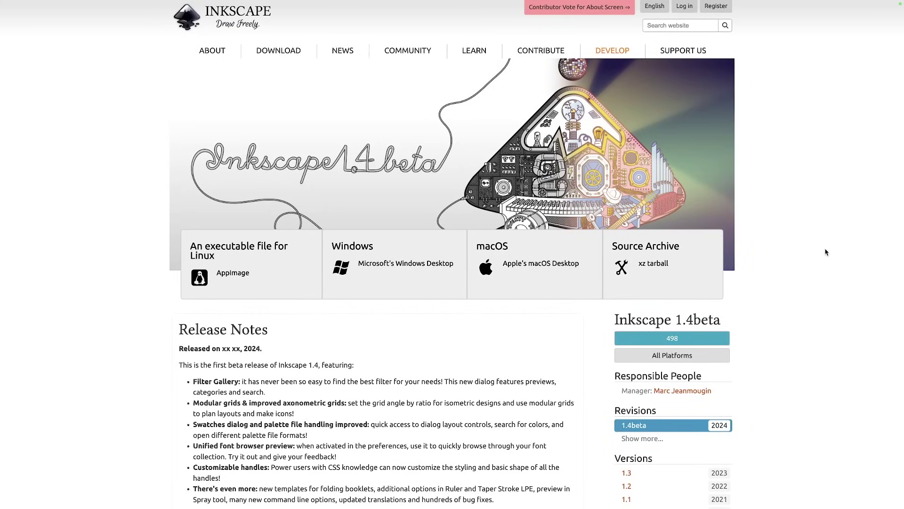
- Open the Filter Gallery from the Filters menu and widen it to two thumbnail columns
{"action": "scroll", "coordinate": [826, 252], "scroll_direction": "down", "scroll_amount": 3}
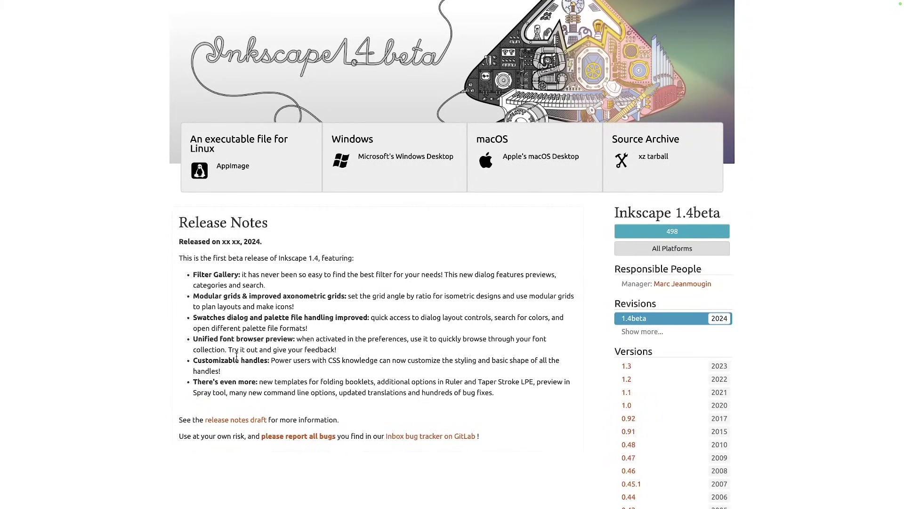
{"action": "scroll", "coordinate": [119, 276], "scroll_direction": "up", "scroll_amount": 3}
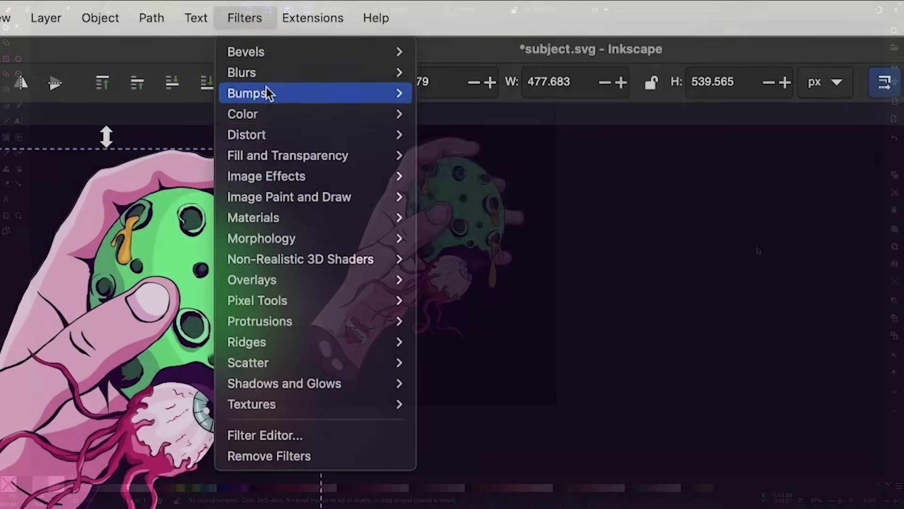
{"action": "mouse_move", "coordinate": [293, 230]}
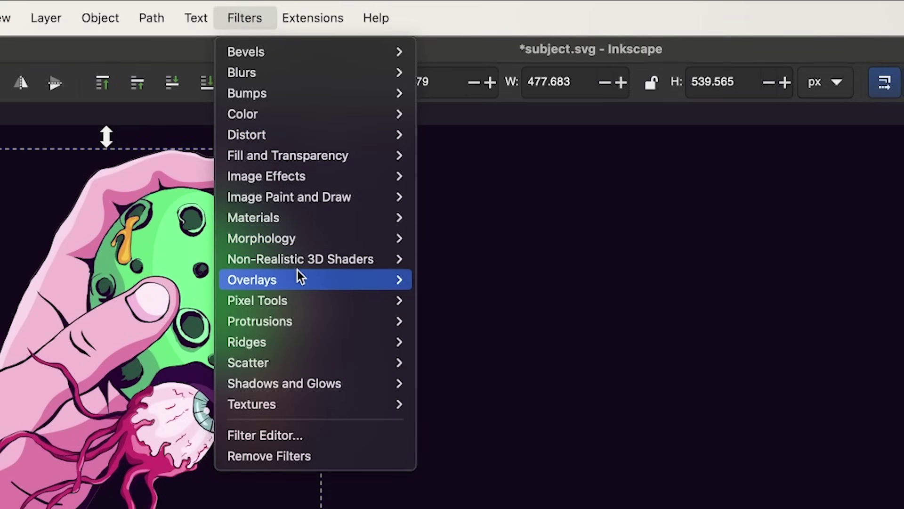
{"action": "mouse_move", "coordinate": [301, 313]}
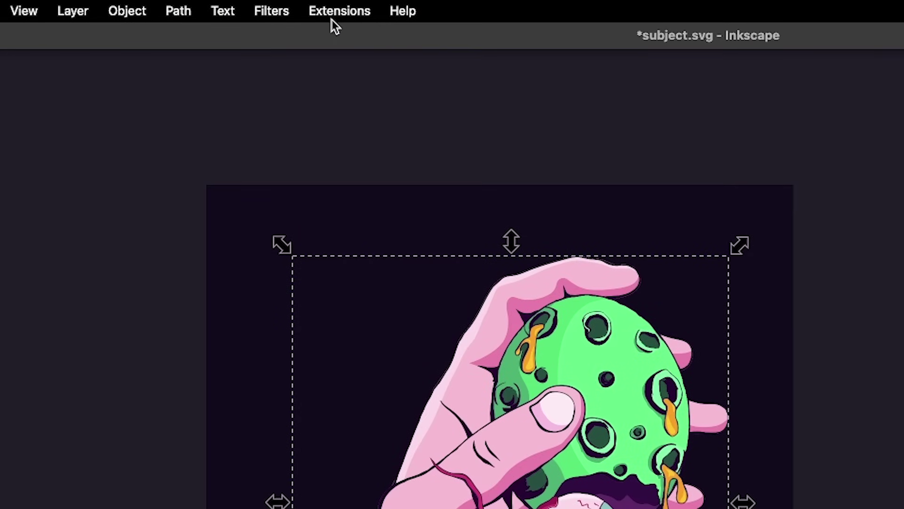
{"action": "left_click", "coordinate": [246, 19]}
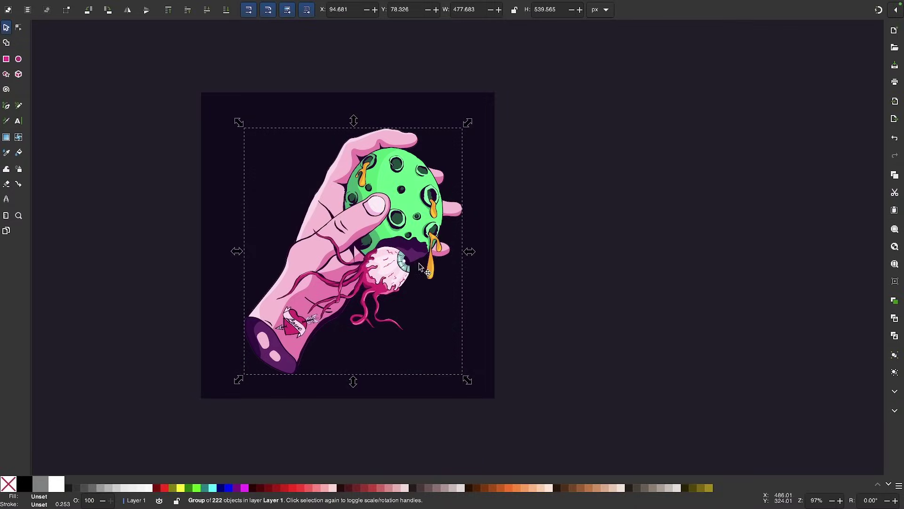
{"action": "mouse_move", "coordinate": [279, 10]}
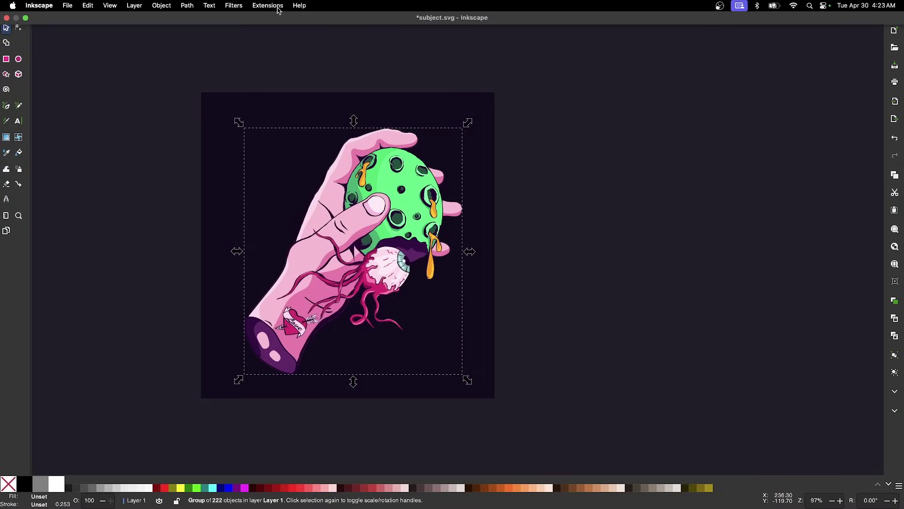
{"action": "left_click", "coordinate": [234, 6]}
{"action": "left_click", "coordinate": [237, 19]}
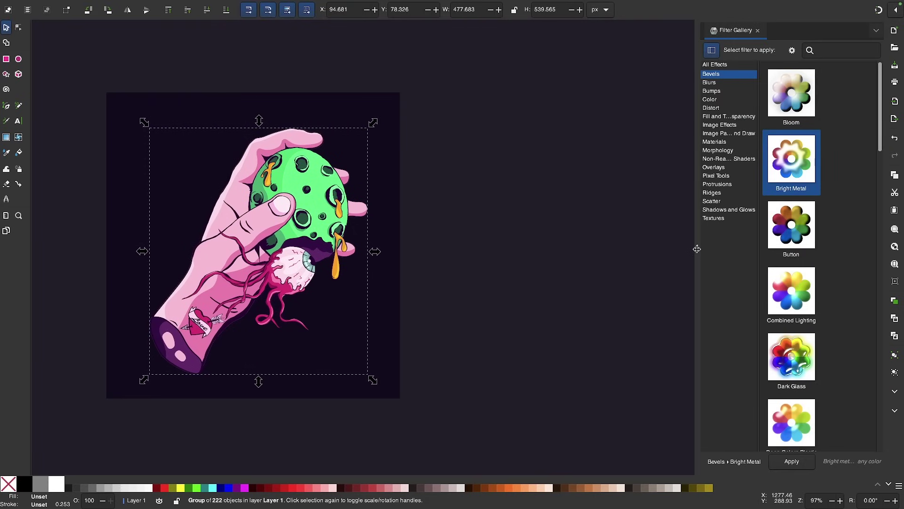
{"action": "left_click_drag", "start_coordinate": [698, 247], "coordinate": [640, 247]}
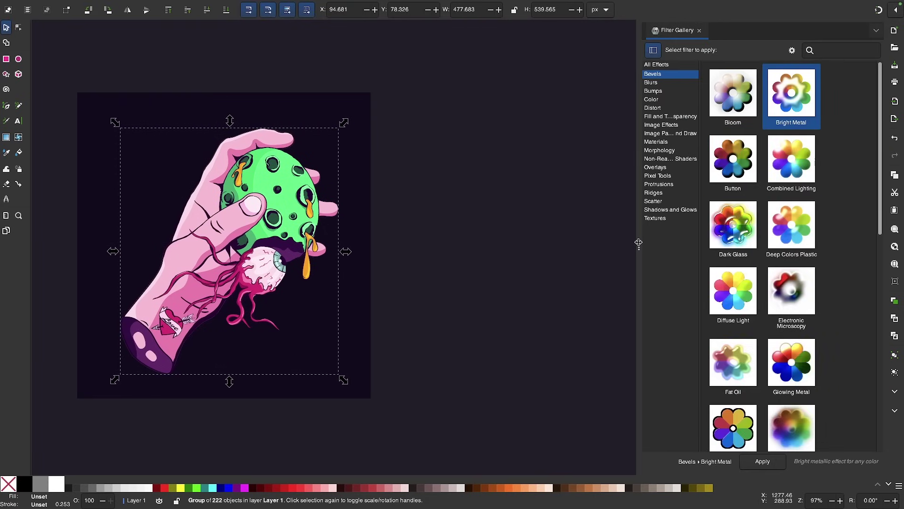
- Browse the Bumps, Image Effects, Morphology, Protrusions, 3D Shaders and Distort categories, ending on Materials
{"action": "left_click", "coordinate": [654, 91]}
{"action": "left_click", "coordinate": [659, 125]}
{"action": "left_click", "coordinate": [659, 150]}
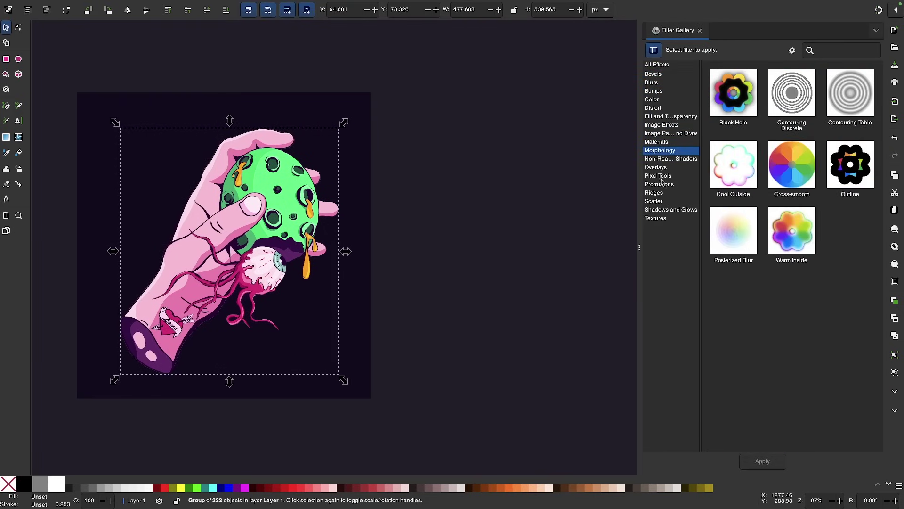
{"action": "left_click", "coordinate": [660, 184]}
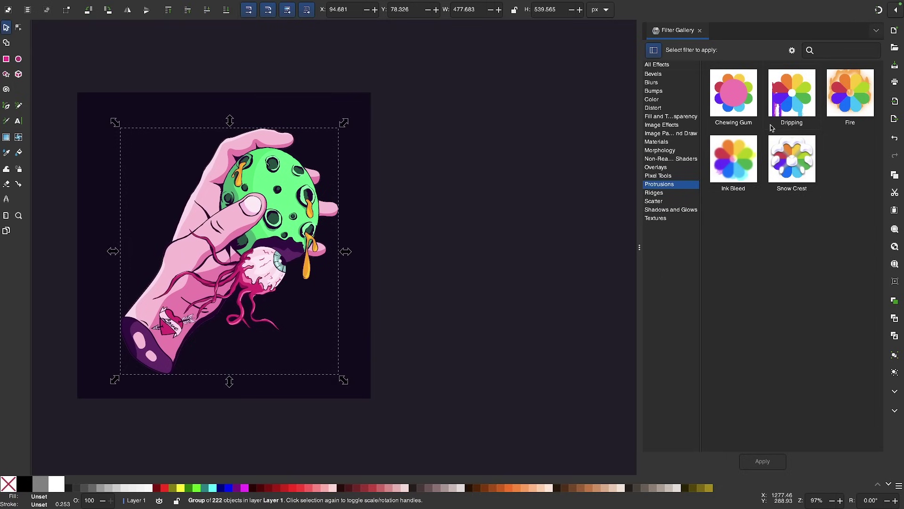
{"action": "left_click", "coordinate": [671, 163]}
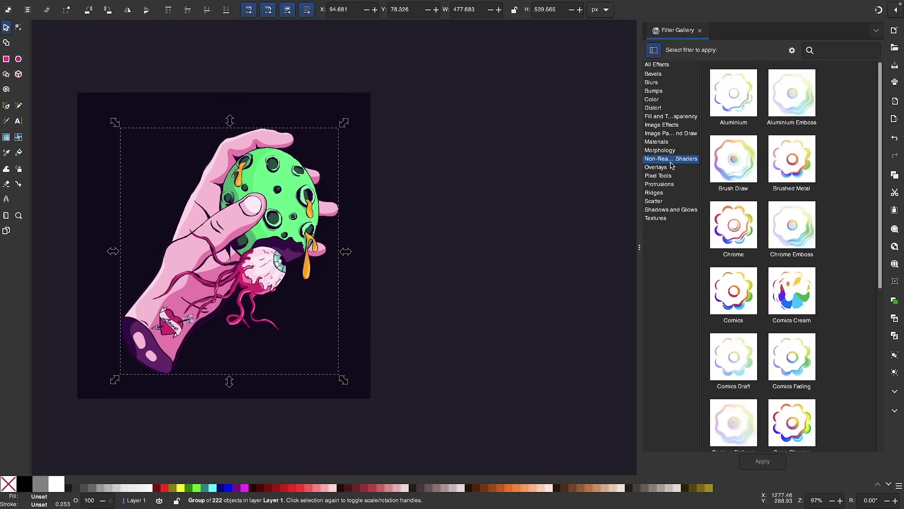
{"action": "left_click", "coordinate": [661, 67]}
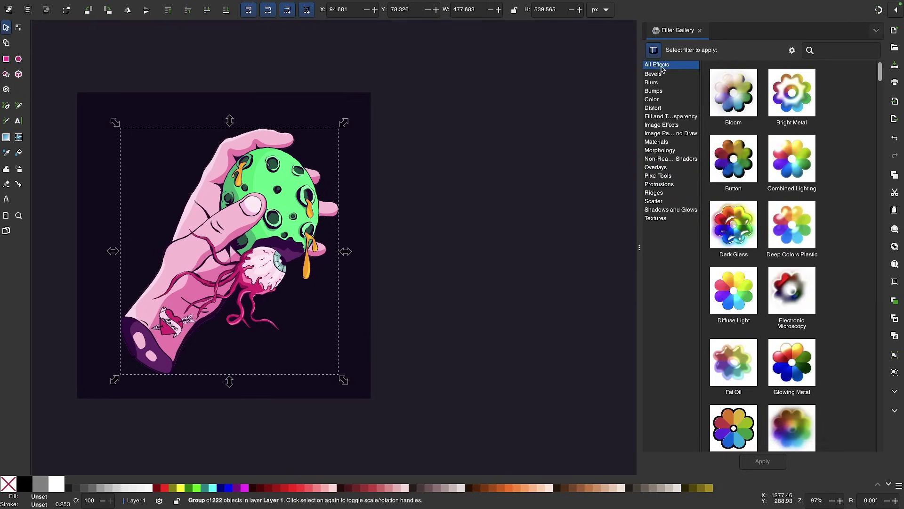
{"action": "scroll", "coordinate": [785, 235], "scroll_direction": "down", "scroll_amount": 10}
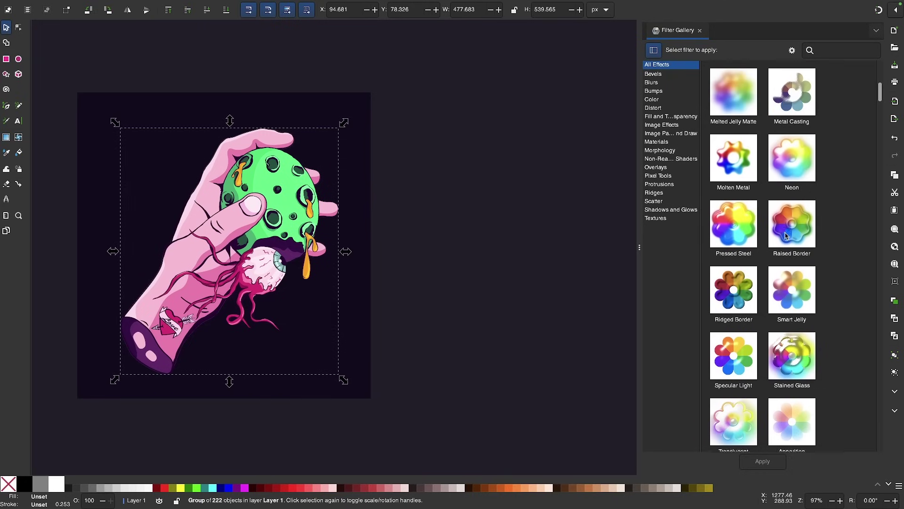
{"action": "left_click", "coordinate": [653, 108]}
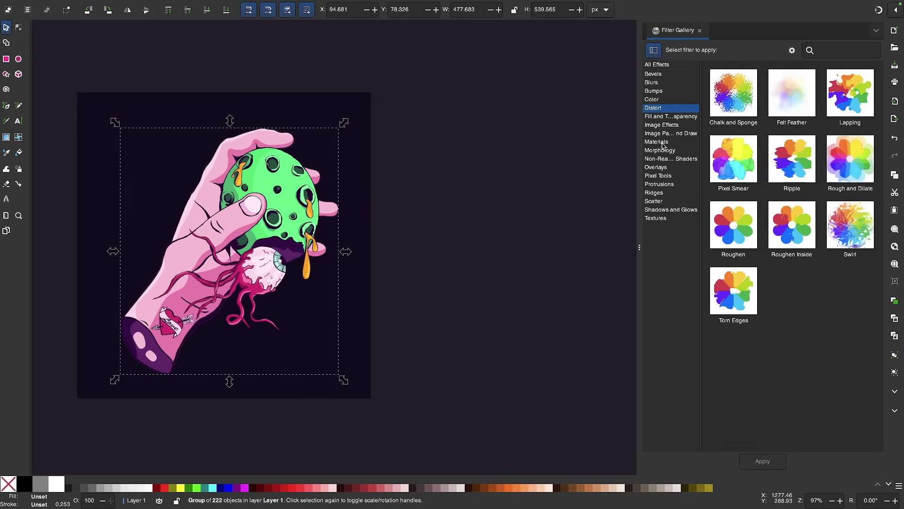
{"action": "left_click", "coordinate": [662, 143]}
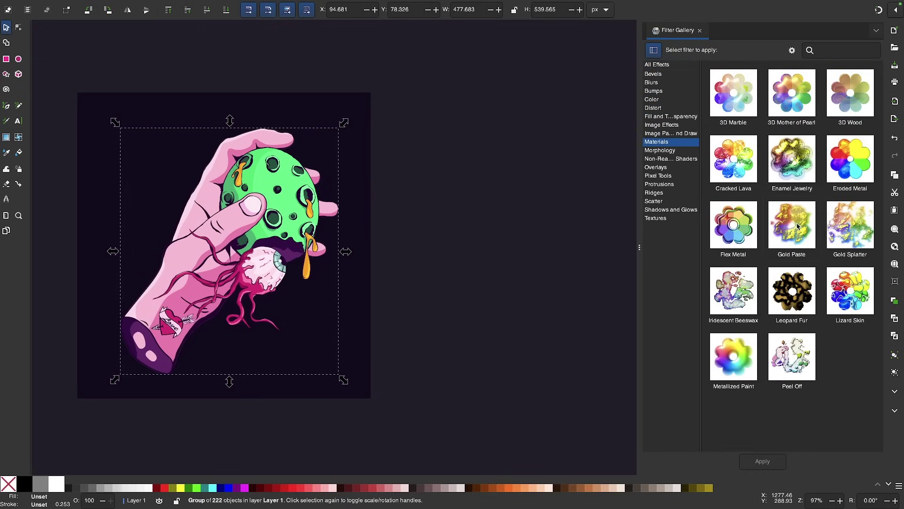
- Apply the Leopard Fur filter to the hand artwork
{"action": "left_click", "coordinate": [793, 303]}
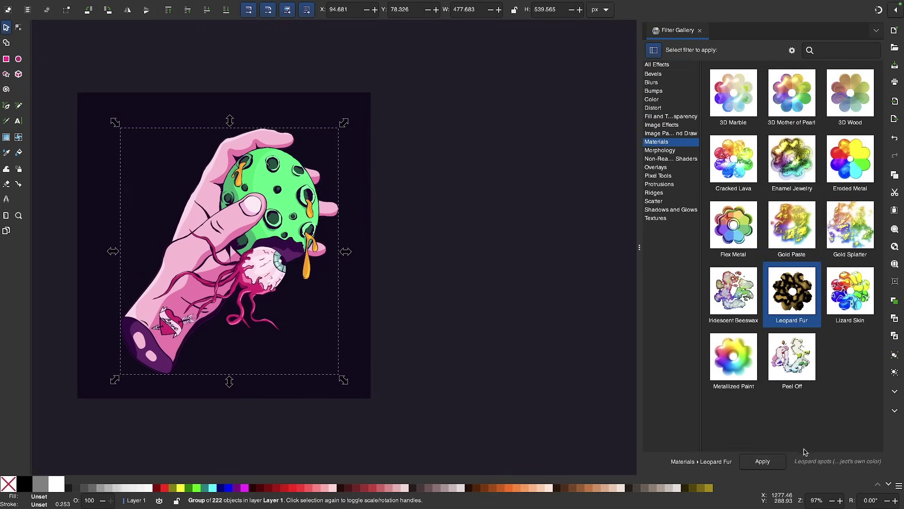
{"action": "left_click", "coordinate": [759, 463]}
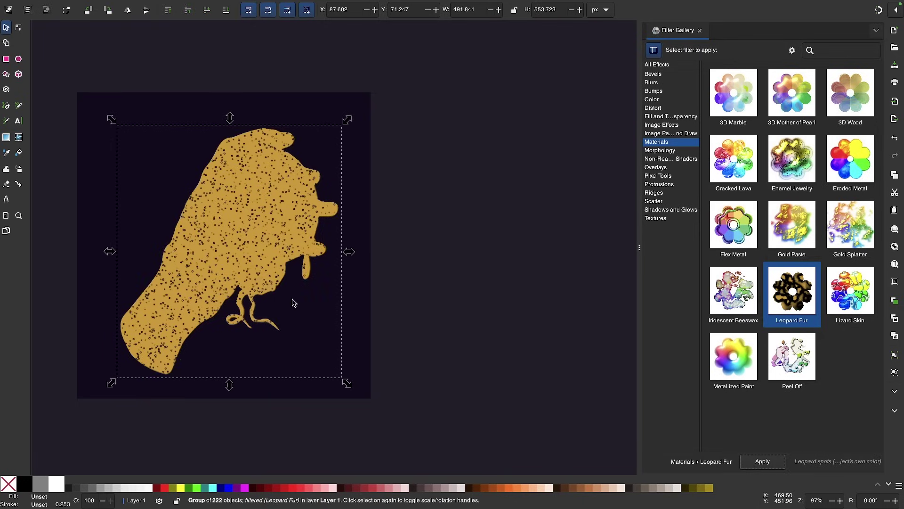
{"action": "scroll", "coordinate": [292, 302], "scroll_direction": "left", "scroll_amount": 3}
{"action": "scroll", "coordinate": [292, 302], "scroll_direction": "up", "scroll_amount": 1}
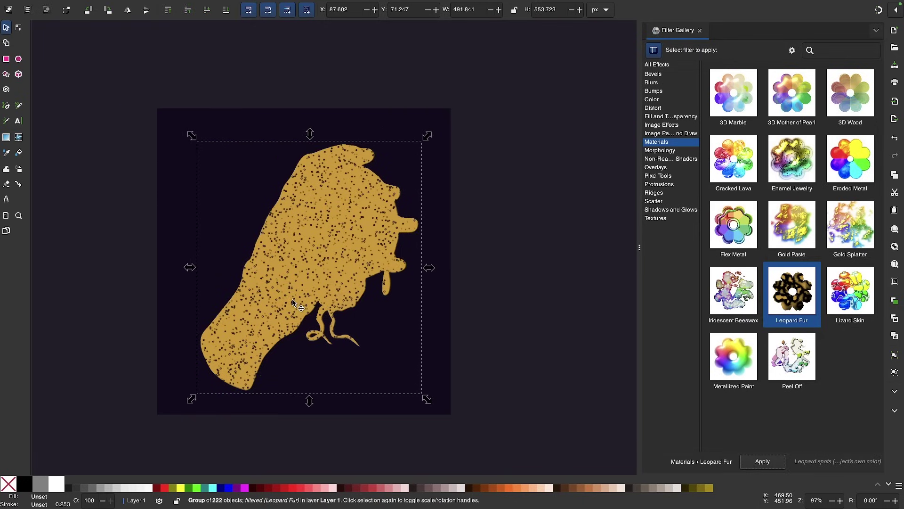
- Undo Leopard Fur and apply the Flex Metal filter to the hand instead
{"action": "key", "text": "ctrl+z"}
{"action": "scroll", "coordinate": [414, 292], "scroll_direction": "right", "scroll_amount": 1}
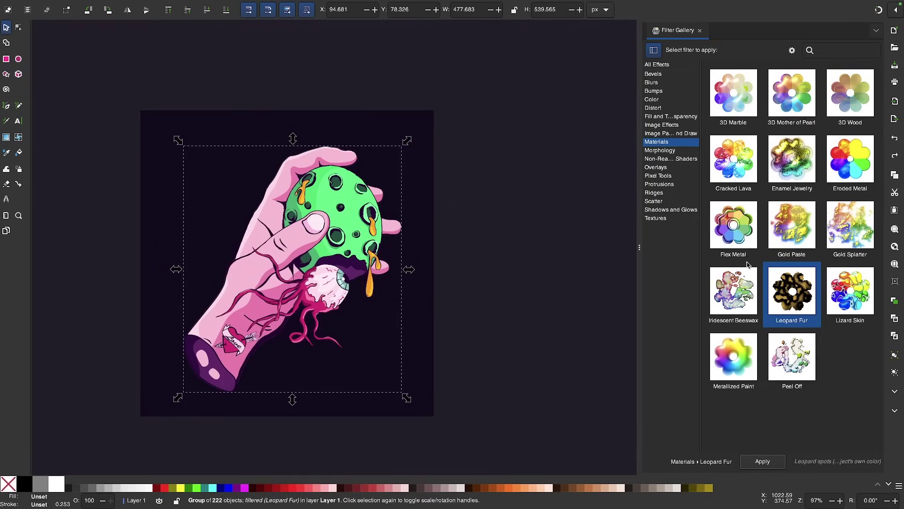
{"action": "left_click", "coordinate": [739, 225]}
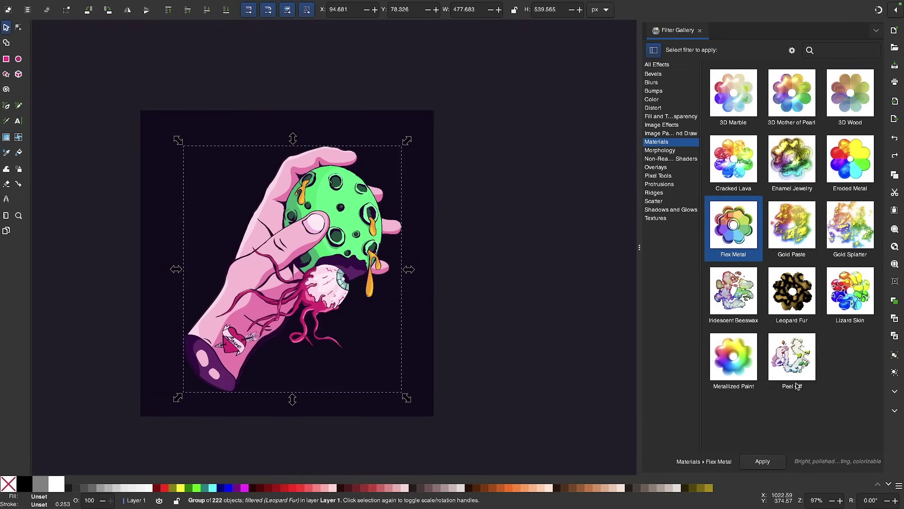
{"action": "left_click", "coordinate": [763, 462]}
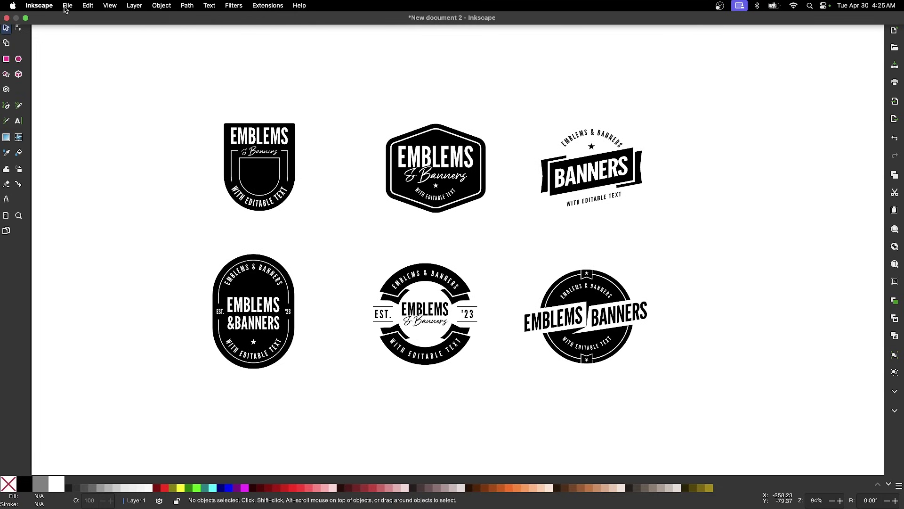
- Open Document Properties from the File menu and switch to its Grids tab
{"action": "left_click", "coordinate": [67, 5]}
{"action": "left_click", "coordinate": [77, 207]}
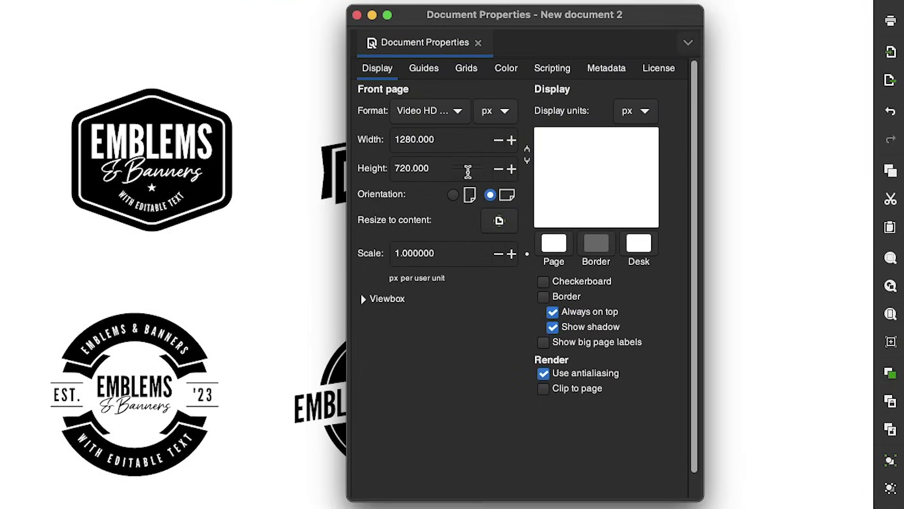
{"action": "left_click", "coordinate": [579, 98]}
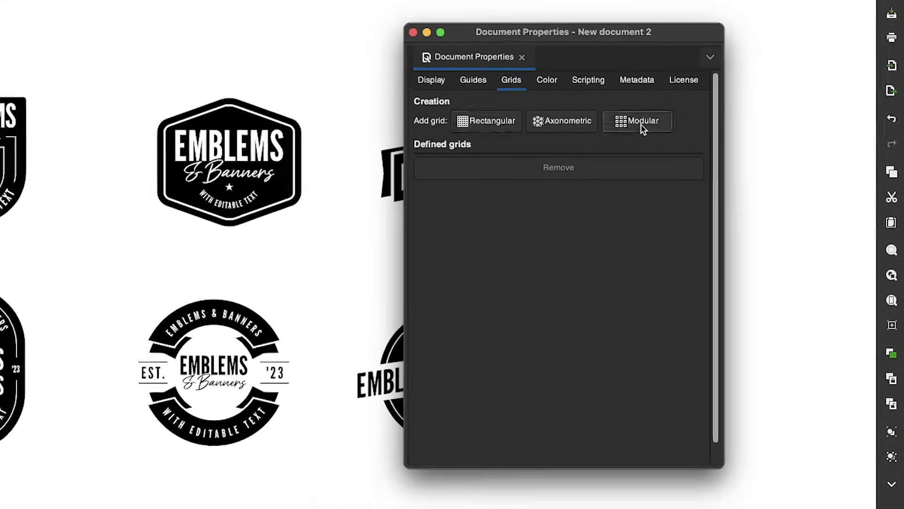
- Add a modular grid with 250 px block width and height and 10 px X and Y gaps
{"action": "left_click", "coordinate": [614, 118]}
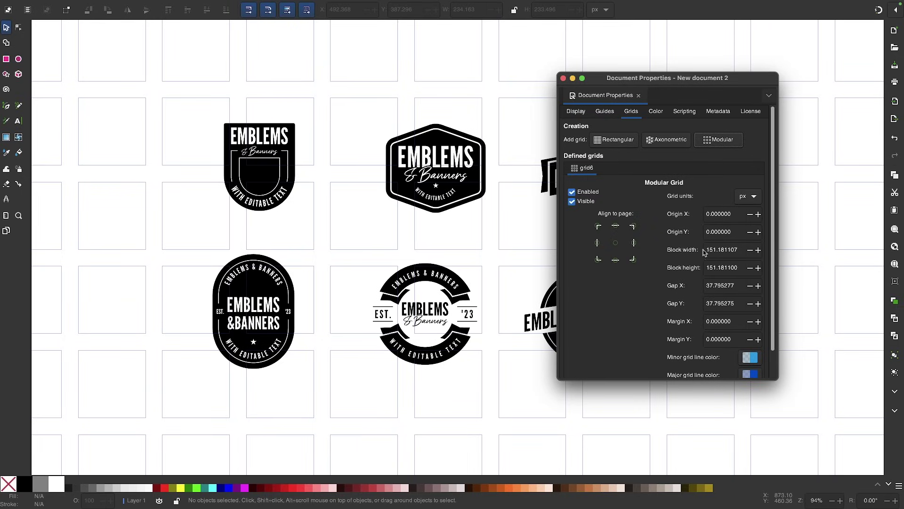
{"action": "triple_click", "coordinate": [718, 249]}
{"action": "type", "text": "250.000015"}
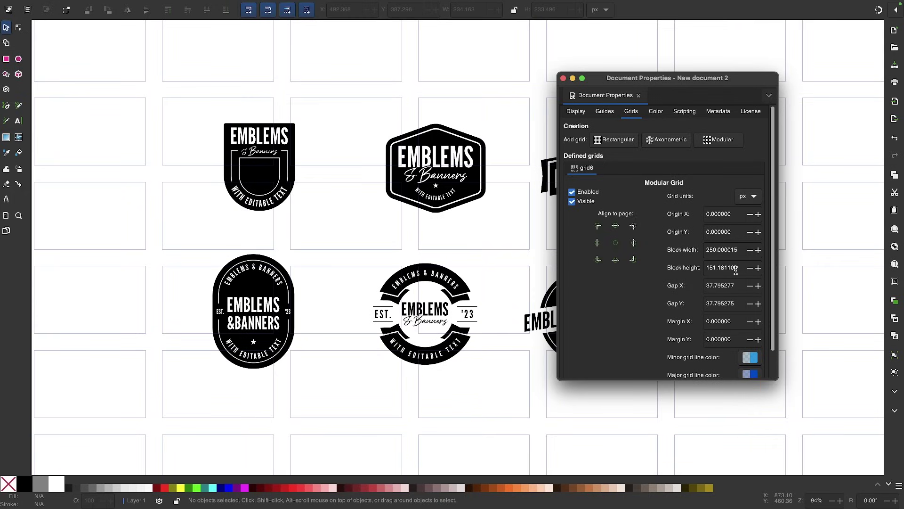
{"action": "triple_click", "coordinate": [735, 269]}
{"action": "type", "text": "250"}
{"action": "triple_click", "coordinate": [724, 286]}
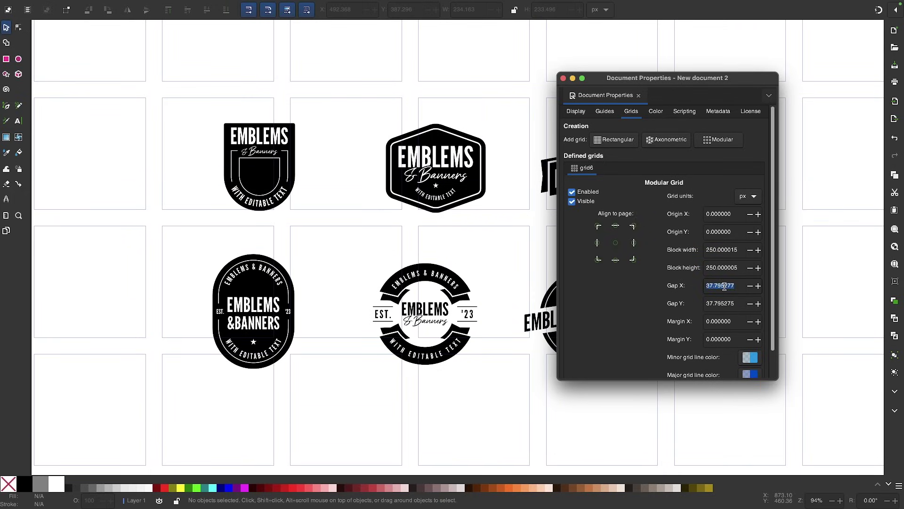
{"action": "type", "text": "10"}
{"action": "triple_click", "coordinate": [722, 305]}
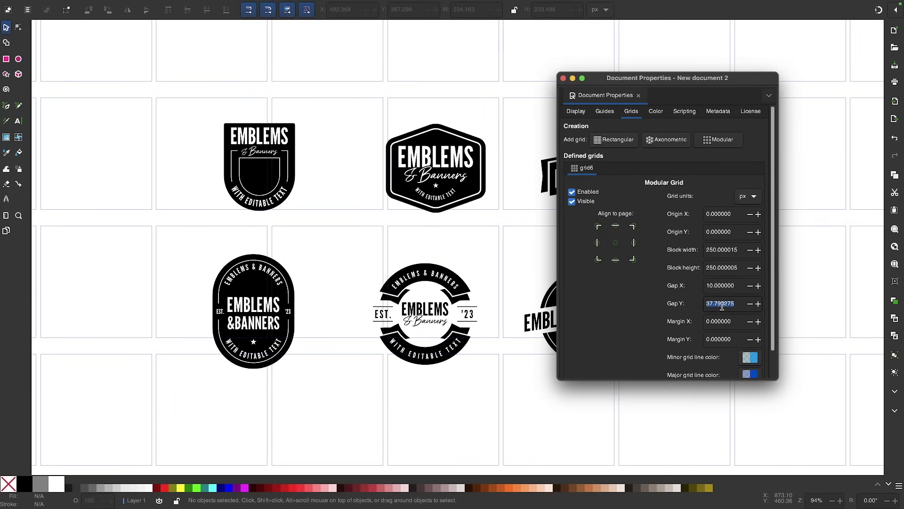
{"action": "type", "text": "10"}
{"action": "left_click", "coordinate": [711, 285]}
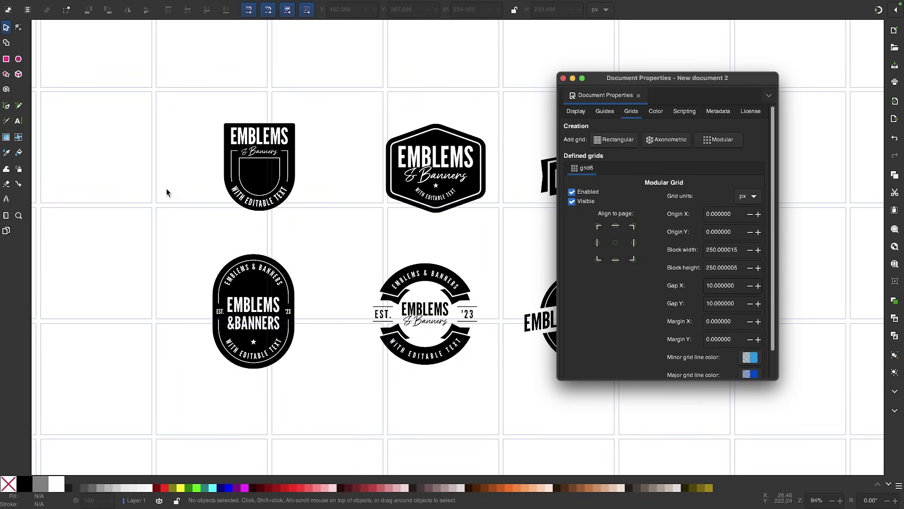
- Move the shield, hexagon and banner emblems into adjacent top-row grid cells
{"action": "left_click", "coordinate": [639, 95]}
{"action": "scroll", "coordinate": [490, 185], "scroll_direction": "down", "scroll_amount": 2}
{"action": "scroll", "coordinate": [490, 185], "scroll_direction": "right", "scroll_amount": 2}
{"action": "scroll", "coordinate": [489, 184], "scroll_direction": "up", "scroll_amount": 3}
{"action": "scroll", "coordinate": [490, 185], "scroll_direction": "left", "scroll_amount": 3}
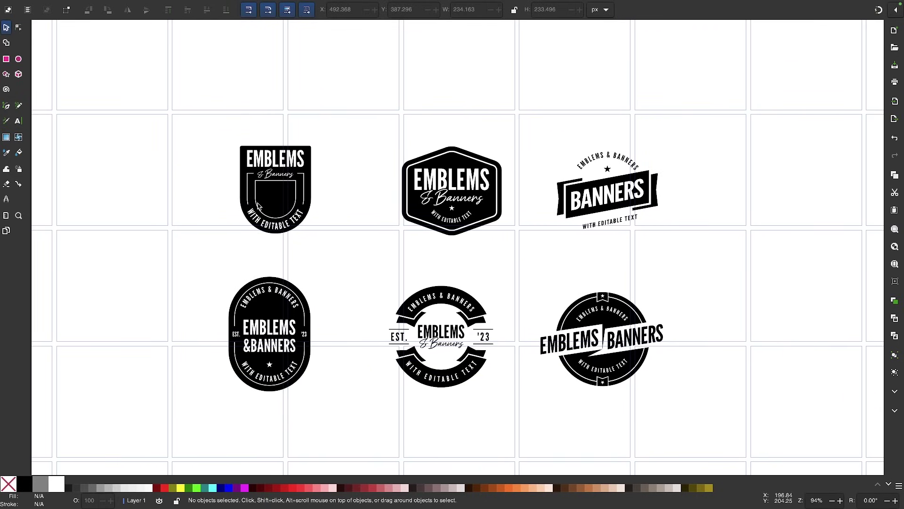
{"action": "left_click_drag", "start_coordinate": [270, 200], "coordinate": [338, 180]}
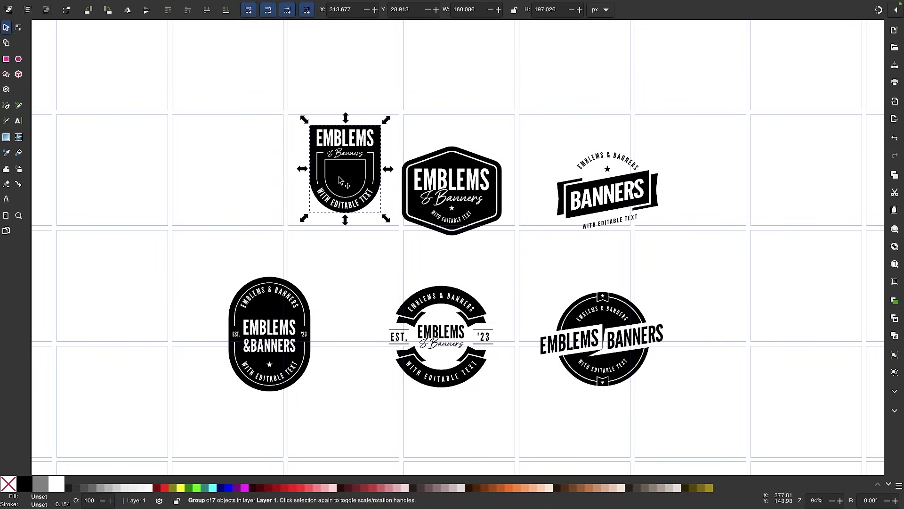
{"action": "left_click_drag", "start_coordinate": [459, 195], "coordinate": [468, 175]}
{"action": "left_click_drag", "start_coordinate": [601, 188], "coordinate": [573, 168]}
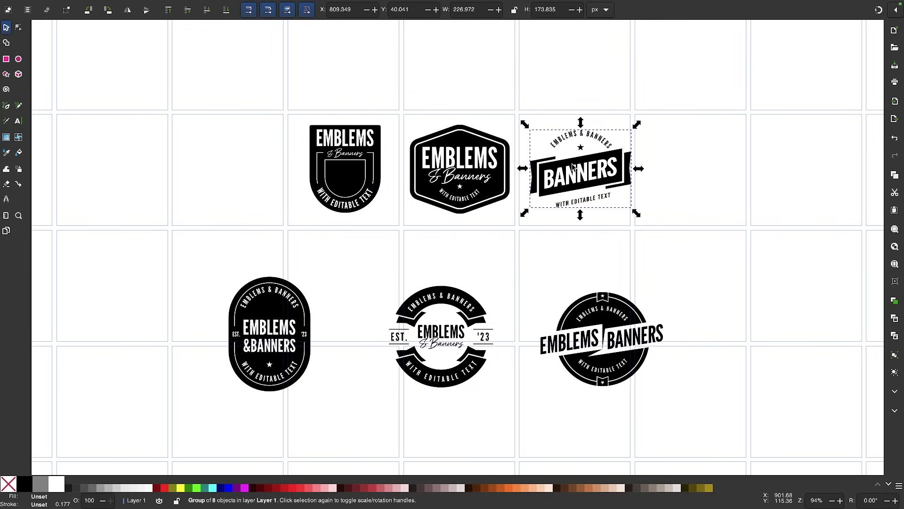
- Place the pill and two round emblems side by side in the second row
{"action": "left_click_drag", "start_coordinate": [283, 336], "coordinate": [360, 286]}
{"action": "left_click_drag", "start_coordinate": [450, 334], "coordinate": [468, 281]}
{"action": "left_click_drag", "start_coordinate": [573, 319], "coordinate": [563, 269]}
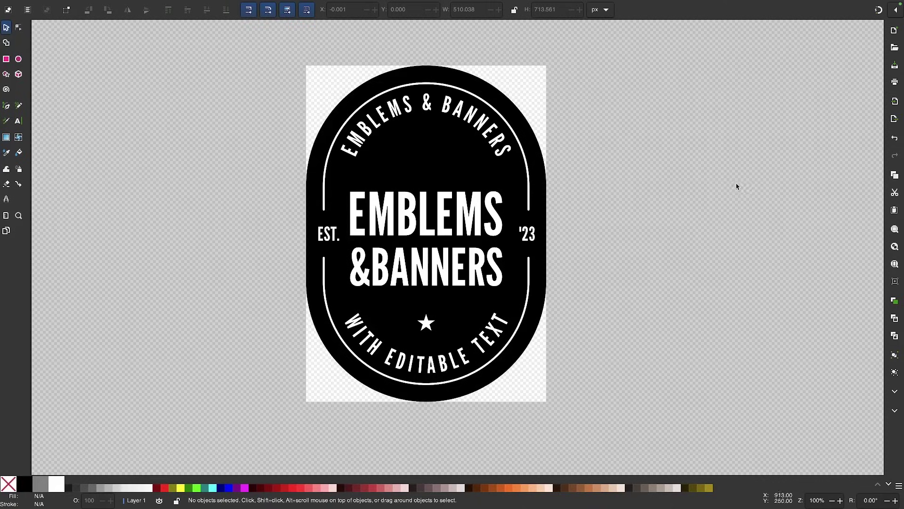
- Pan the canvas to centre the pill emblem's page in the new window
{"action": "scroll", "coordinate": [732, 184], "scroll_direction": "right", "scroll_amount": 2}
{"action": "scroll", "coordinate": [731, 184], "scroll_direction": "up", "scroll_amount": 1}
{"action": "scroll", "coordinate": [646, 188], "scroll_direction": "left", "scroll_amount": 1}
{"action": "scroll", "coordinate": [646, 188], "scroll_direction": "down", "scroll_amount": 1}
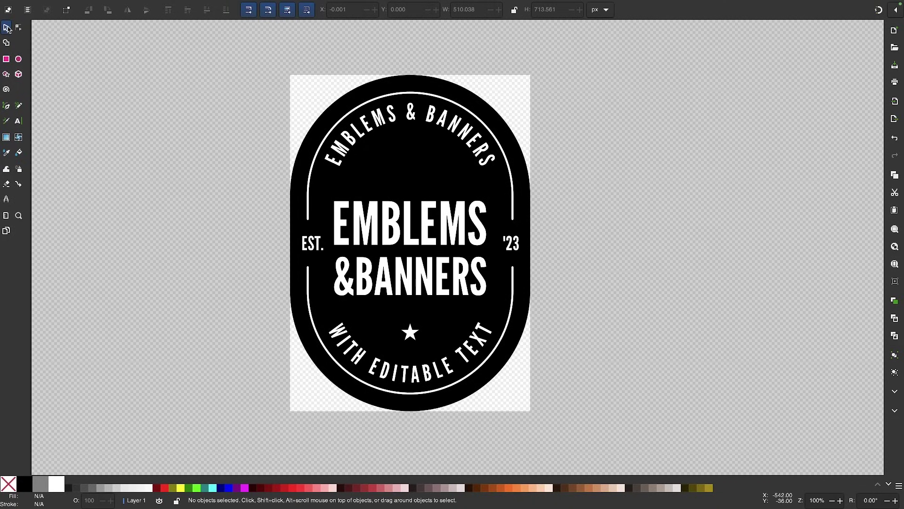
{"action": "double_click", "coordinate": [7, 27]}
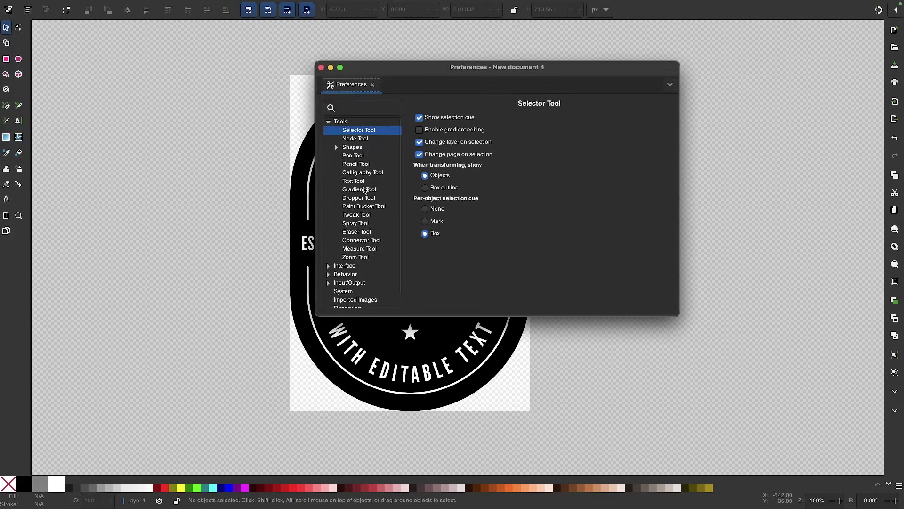
{"action": "left_click", "coordinate": [355, 107]}
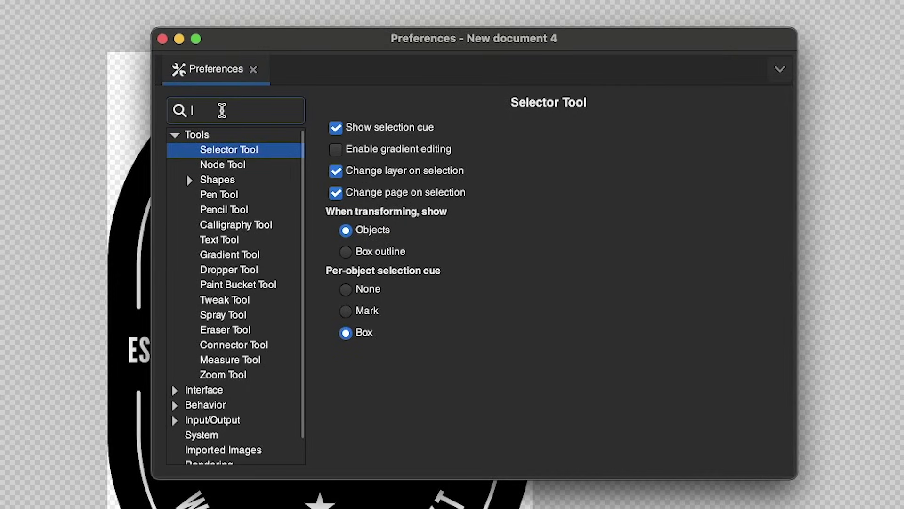
{"action": "type", "text": "unified"}
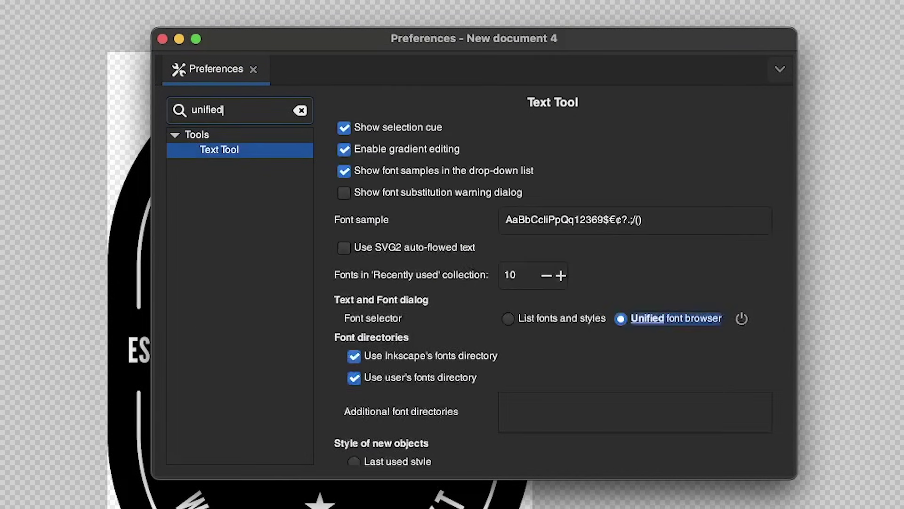
{"action": "scroll", "coordinate": [626, 364], "scroll_direction": "down", "scroll_amount": 1}
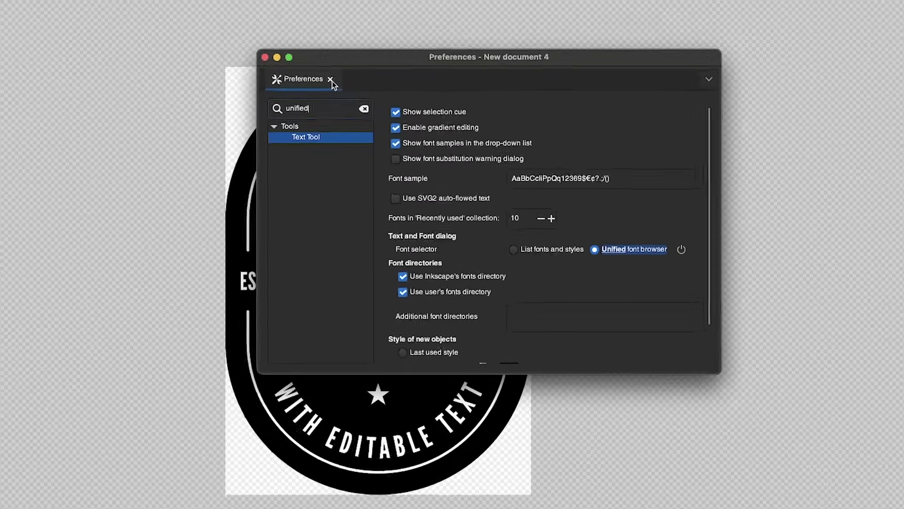
{"action": "left_click", "coordinate": [254, 70]}
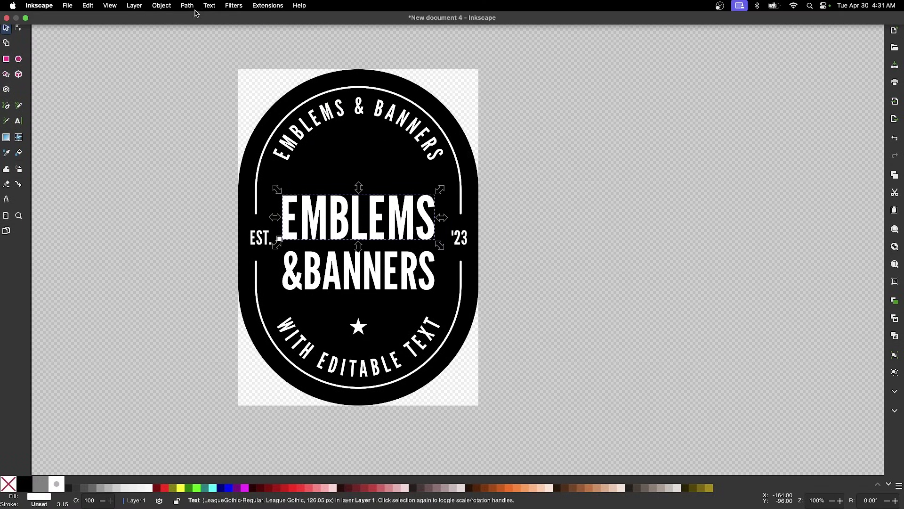
- Open the Text and Font panel from the Text menu, widen the dock and scroll the font list
{"action": "left_click", "coordinate": [212, 6]}
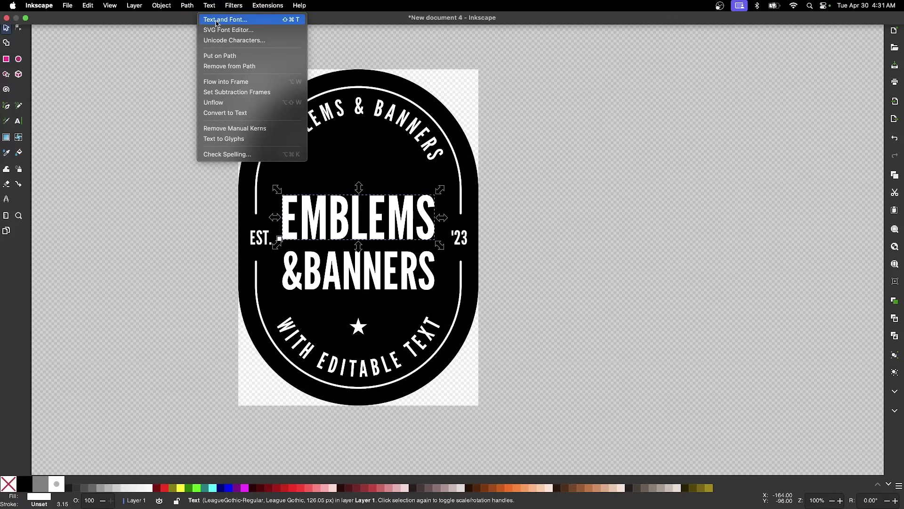
{"action": "left_click", "coordinate": [217, 20]}
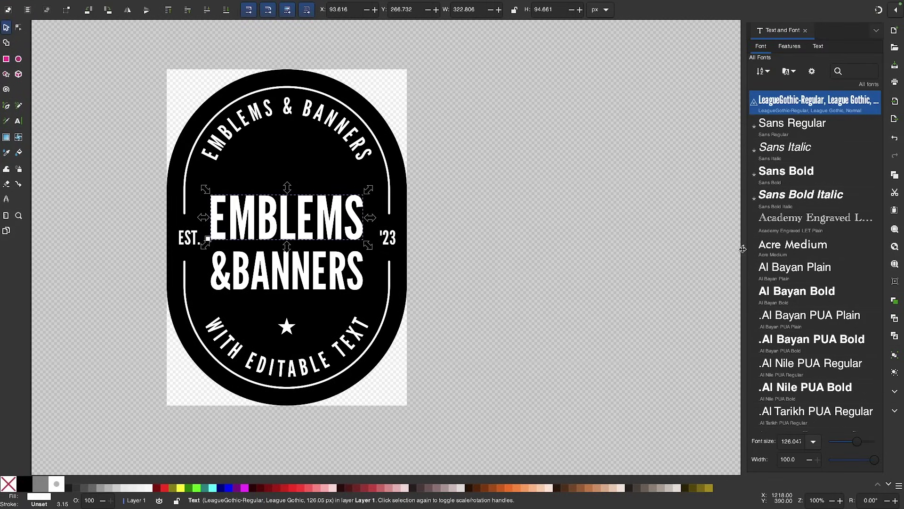
{"action": "left_click_drag", "start_coordinate": [743, 249], "coordinate": [648, 250]}
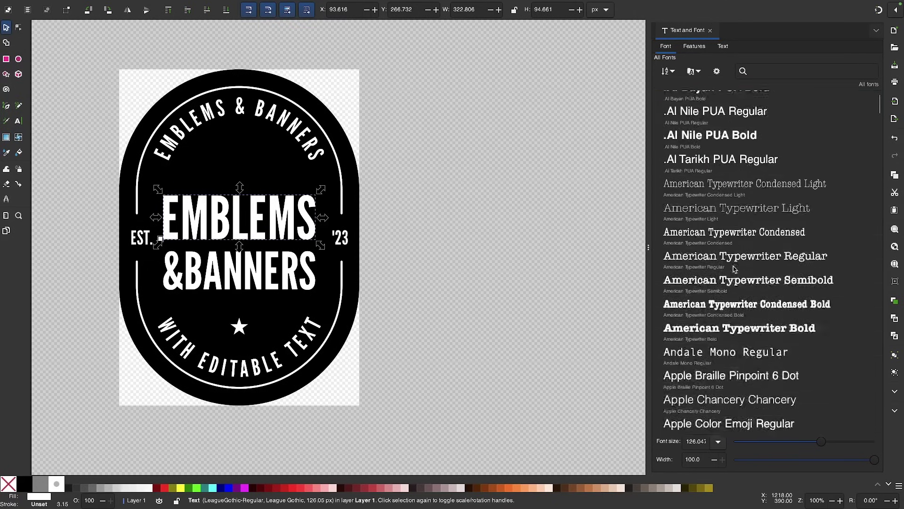
{"action": "scroll", "coordinate": [735, 269], "scroll_direction": "down", "scroll_amount": 20}
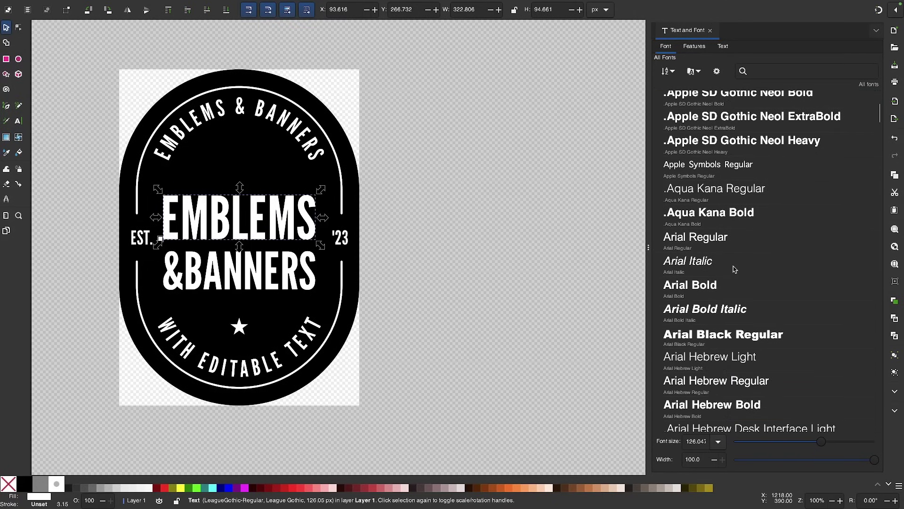
{"action": "scroll", "coordinate": [722, 145], "scroll_direction": "down", "scroll_amount": 10}
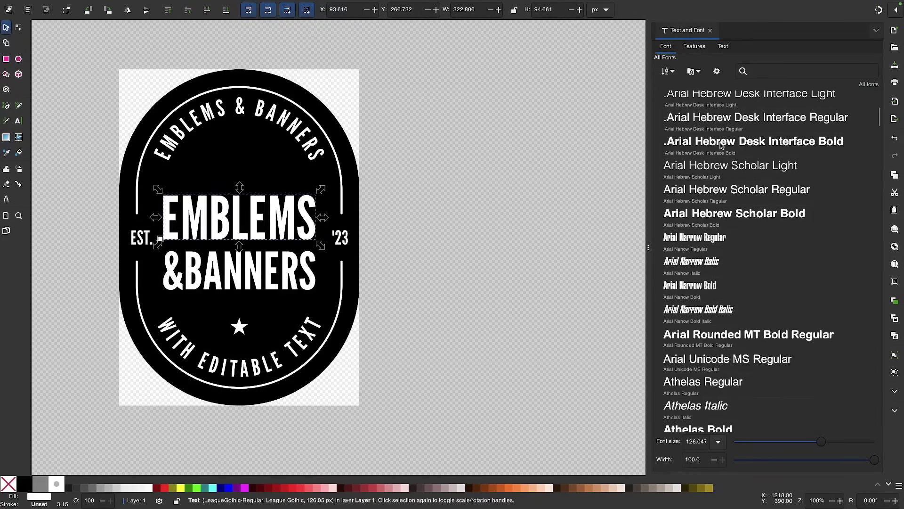
- Set EMBLEMS to Arial Narrow Regular, then step through Avenir, Bodoni and Bradley Hand to Built Titling Italic
{"action": "left_click", "coordinate": [716, 236]}
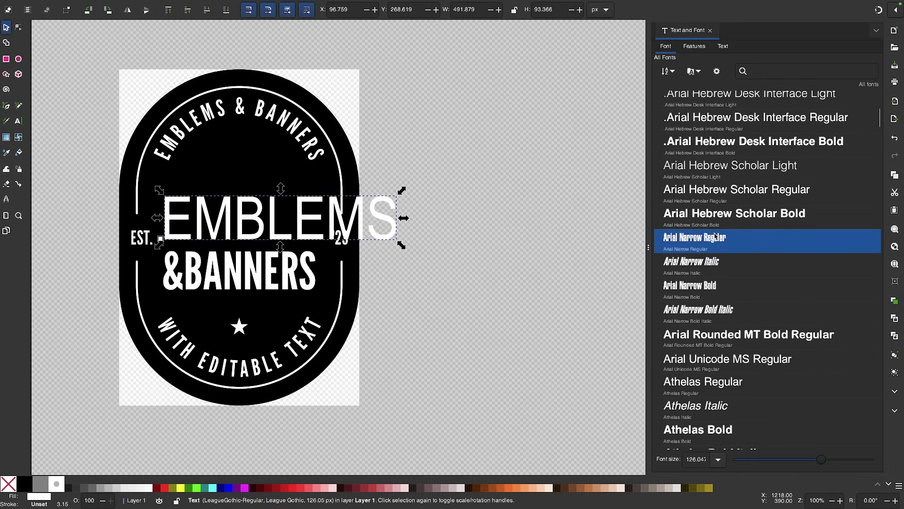
{"action": "key", "text": "Down"}
{"action": "key", "text": "Down"}
{"action": "key", "text": "Down"}
{"action": "key", "text": "Down"}
{"action": "key", "text": "Down"}
{"action": "key", "text": "Down"}
{"action": "key", "text": "Down"}
{"action": "key", "text": "Down"}
{"action": "key", "text": "Down"}
{"action": "key", "text": "Down"}
{"action": "key", "text": "Down"}
{"action": "key", "text": "Down"}
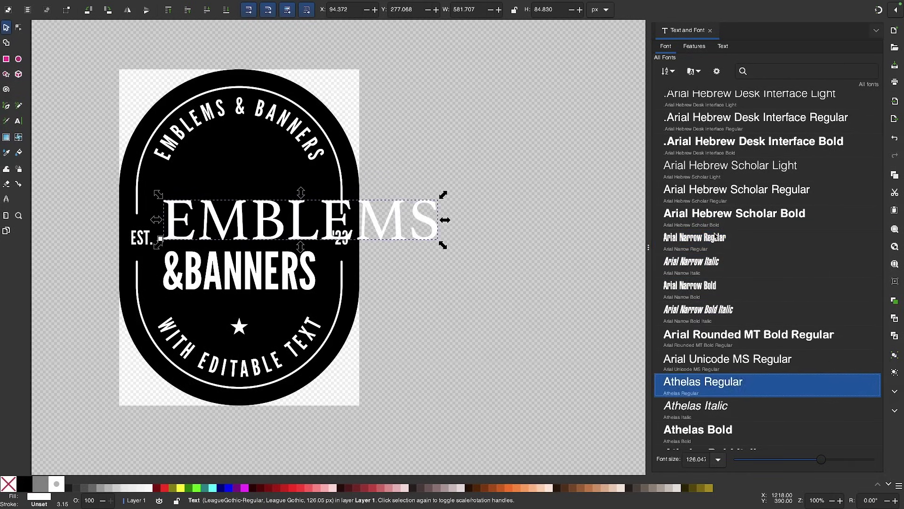
{"action": "key", "text": "Down"}
{"action": "key", "text": "Down"}
{"action": "key", "text": "Down"}
{"action": "key", "text": "Down"}
{"action": "key", "text": "Down"}
{"action": "key", "text": "Down"}
{"action": "key", "text": "Down"}
{"action": "key", "text": "Down"}
{"action": "key", "text": "Down"}
{"action": "key", "text": "Down"}
{"action": "key", "text": "Down"}
{"action": "key", "text": "Down"}
{"action": "key", "text": "Down"}
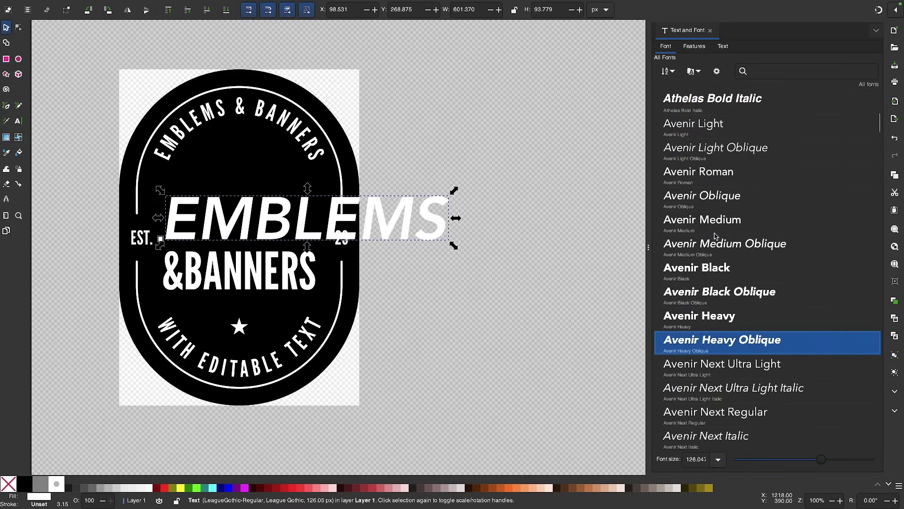
{"action": "key", "text": "Down"}
{"action": "key", "text": "Down"}
{"action": "key", "text": "Down"}
{"action": "key", "text": "Down"}
{"action": "key", "text": "Down"}
{"action": "key", "text": "Down"}
{"action": "key", "text": "Down"}
{"action": "key", "text": "Down"}
{"action": "key", "text": "Down"}
{"action": "key", "text": "Down"}
{"action": "key", "text": "Down"}
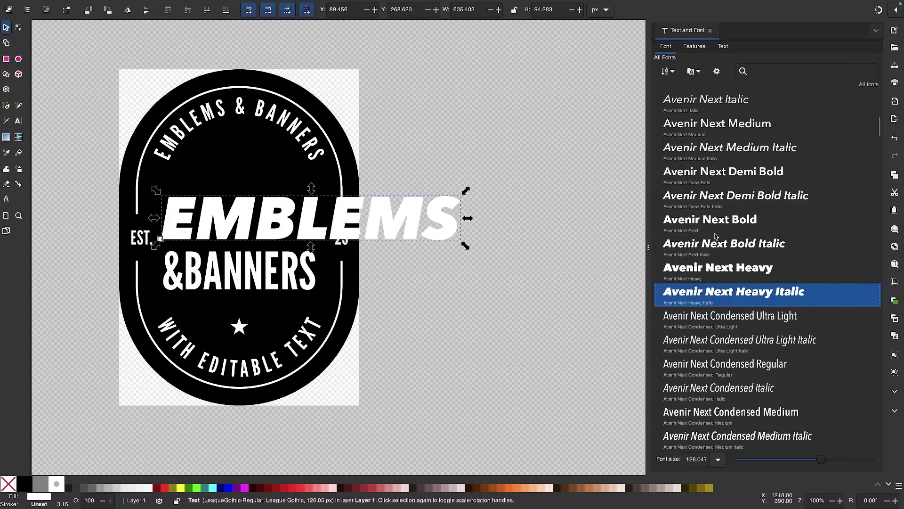
{"action": "key", "text": "Down"}
{"action": "key", "text": "Down"}
{"action": "key", "text": "Down"}
{"action": "key", "text": "Down"}
{"action": "key", "text": "Down"}
{"action": "key", "text": "Down"}
{"action": "key", "text": "Down"}
{"action": "key", "text": "Down"}
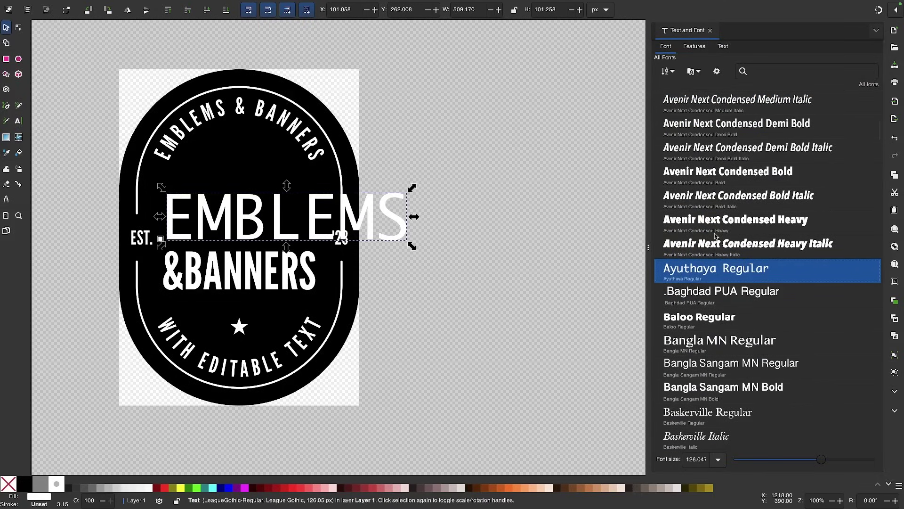
{"action": "key", "text": "Down"}
{"action": "key", "text": "Down"}
{"action": "key", "text": "Down"}
{"action": "key", "text": "Down"}
{"action": "key", "text": "Down"}
{"action": "key", "text": "Down"}
{"action": "key", "text": "Down"}
{"action": "key", "text": "Down"}
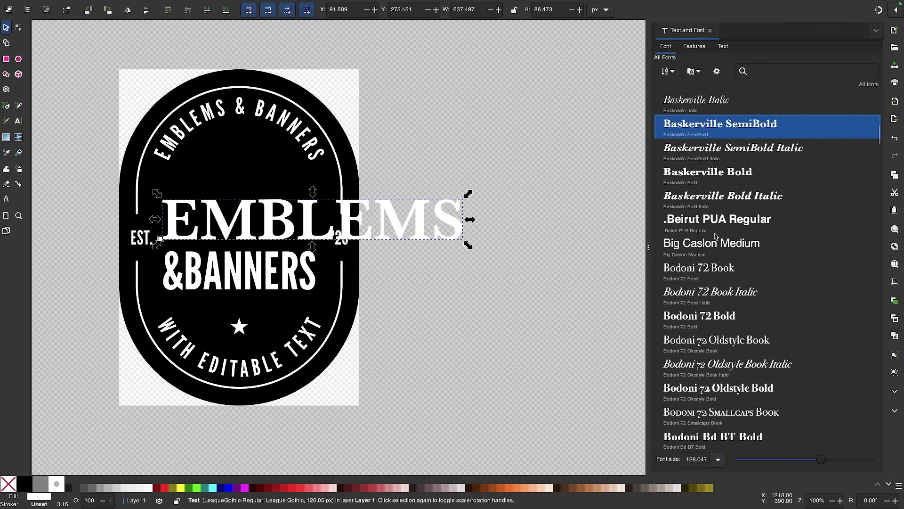
{"action": "key", "text": "Down"}
{"action": "key", "text": "Down"}
{"action": "key", "text": "Down"}
{"action": "key", "text": "Down"}
{"action": "key", "text": "Down"}
{"action": "key", "text": "Down"}
{"action": "key", "text": "Down"}
{"action": "key", "text": "Down"}
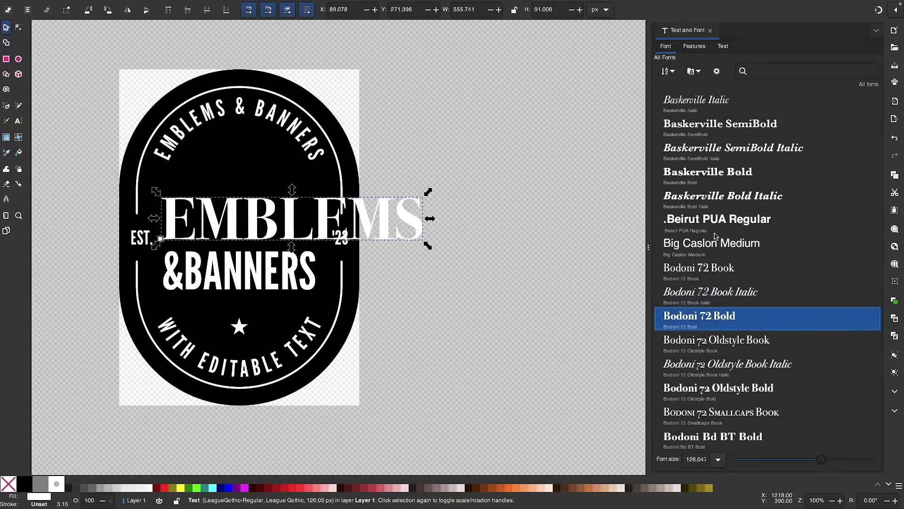
{"action": "key", "text": "Down"}
{"action": "key", "text": "Down"}
{"action": "key", "text": "Down"}
{"action": "key", "text": "Down"}
{"action": "key", "text": "Down"}
{"action": "key", "text": "Down"}
{"action": "key", "text": "Down"}
{"action": "key", "text": "Down"}
{"action": "key", "text": "Down"}
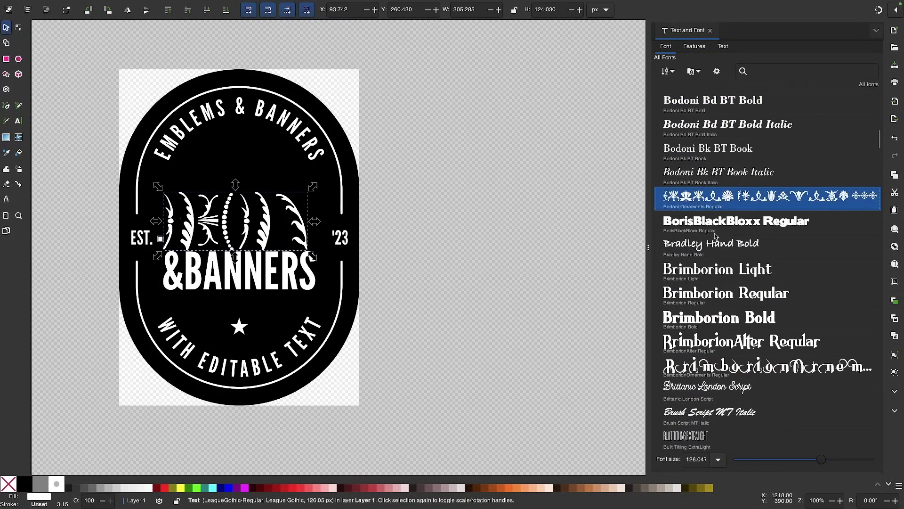
{"action": "key", "text": "Down"}
{"action": "key", "text": "Down"}
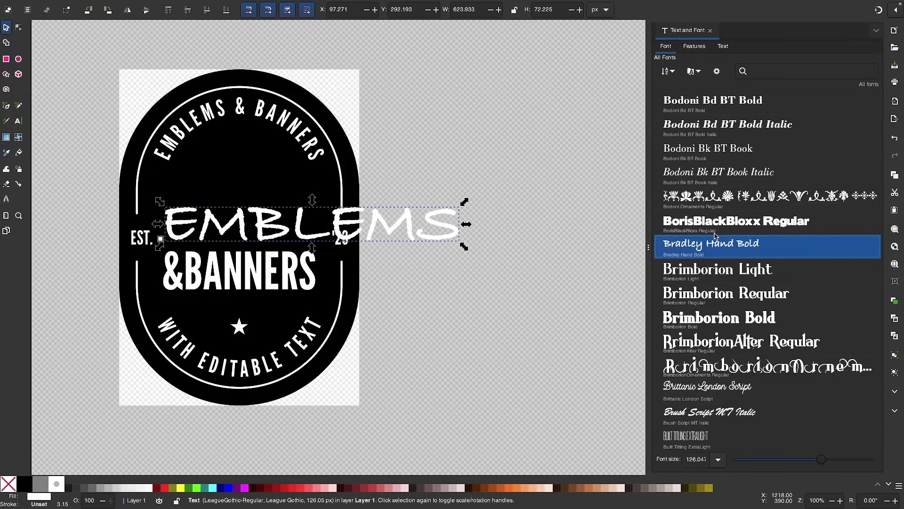
{"action": "key", "text": "Down"}
{"action": "key", "text": "Down"}
{"action": "key", "text": "Down"}
{"action": "key", "text": "Down"}
{"action": "key", "text": "Down"}
{"action": "key", "text": "Down"}
{"action": "key", "text": "Down"}
{"action": "key", "text": "Down"}
{"action": "key", "text": "Down"}
{"action": "key", "text": "Down"}
{"action": "key", "text": "Down"}
{"action": "key", "text": "Down"}
{"action": "key", "text": "Down"}
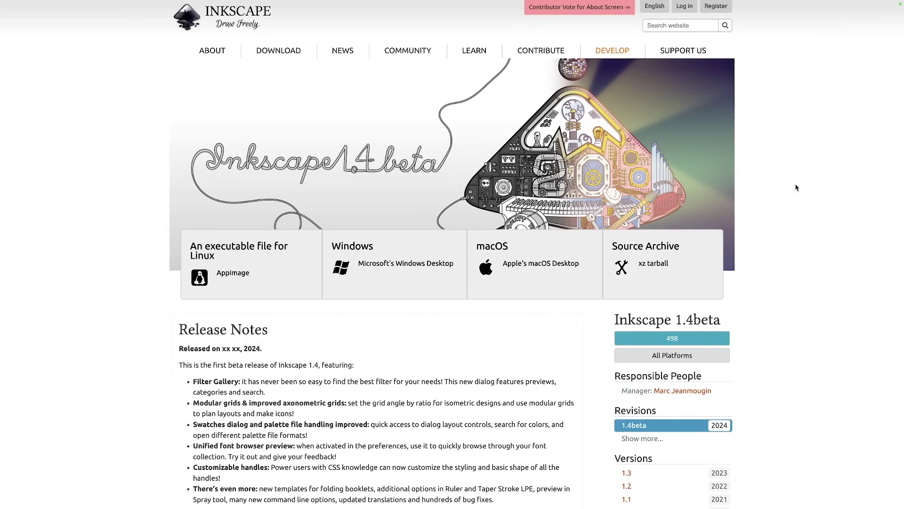
- Scroll up and down through the Inkscape 1.4beta release notes
{"action": "scroll", "coordinate": [796, 188], "scroll_direction": "down", "scroll_amount": 1}
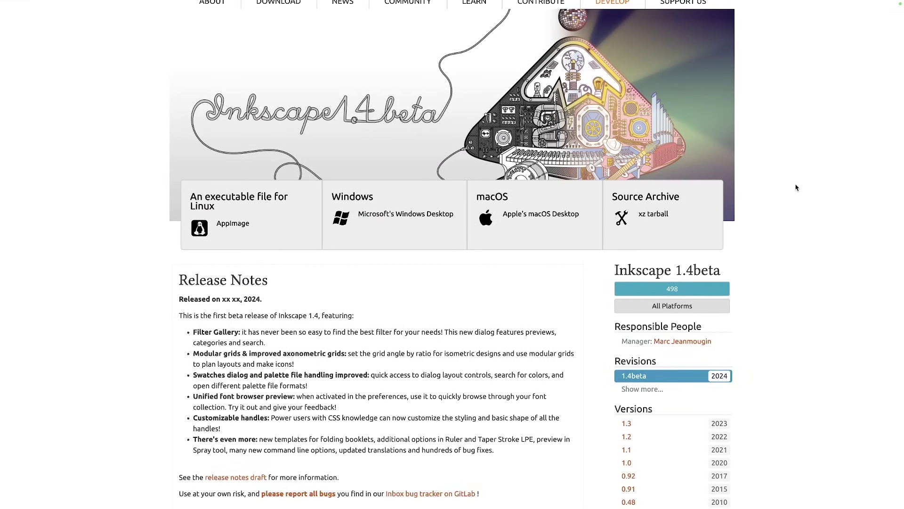
{"action": "scroll", "coordinate": [796, 188], "scroll_direction": "down", "scroll_amount": 1}
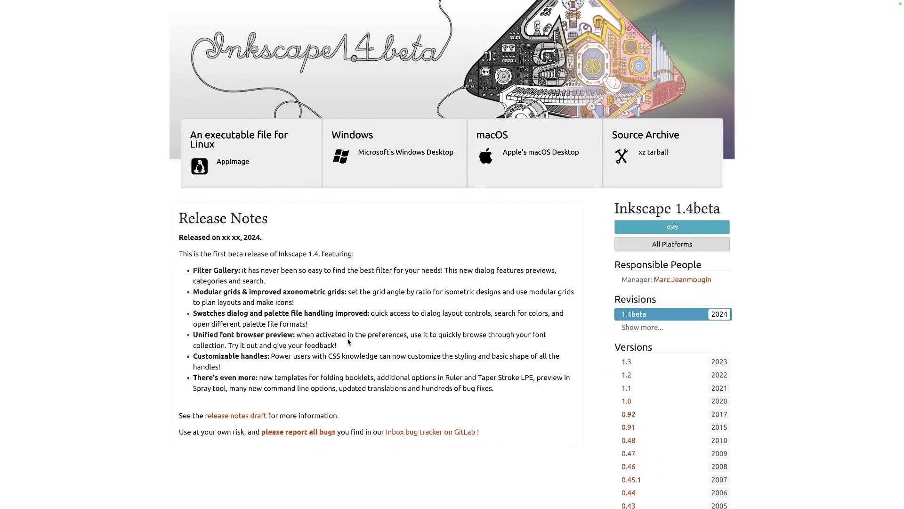
{"action": "scroll", "coordinate": [349, 342], "scroll_direction": "up", "scroll_amount": 2}
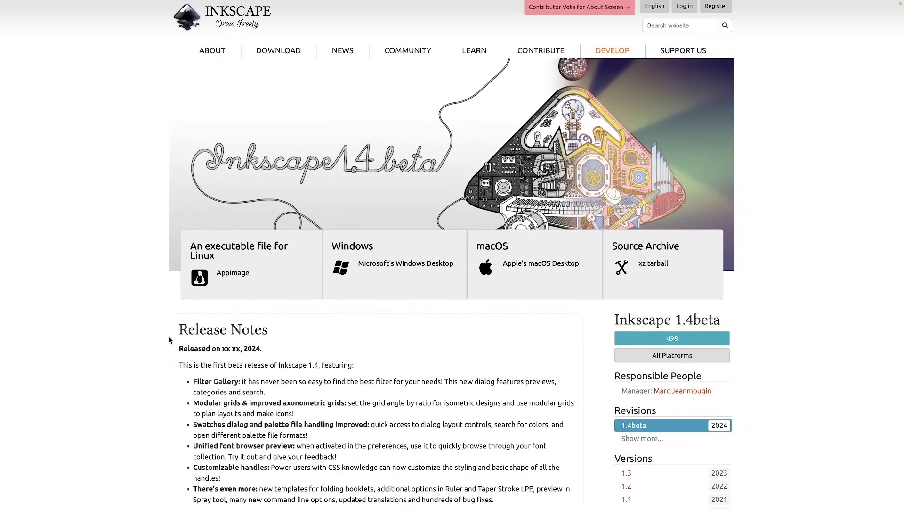
{"action": "scroll", "coordinate": [165, 339], "scroll_direction": "down", "scroll_amount": 1}
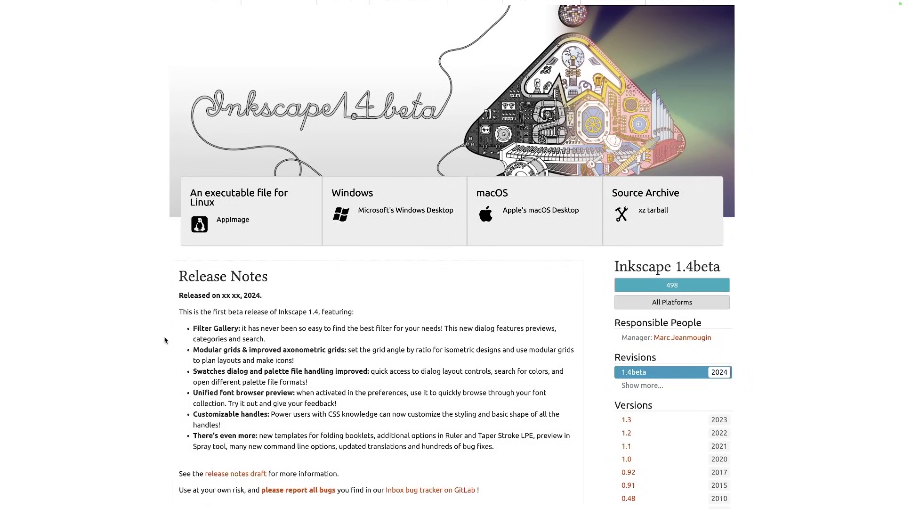
{"action": "scroll", "coordinate": [165, 339], "scroll_direction": "up", "scroll_amount": 1}
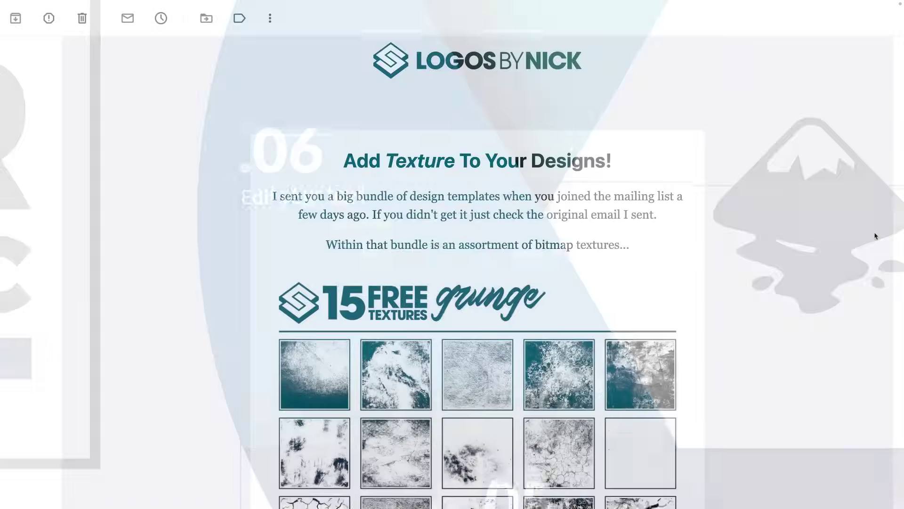
- Scroll down to the template sign-up form and begin typing an e-mail address in the Email Address field
{"action": "scroll", "coordinate": [875, 236], "scroll_direction": "down", "scroll_amount": 10}
{"action": "scroll", "coordinate": [875, 236], "scroll_direction": "down", "scroll_amount": 2}
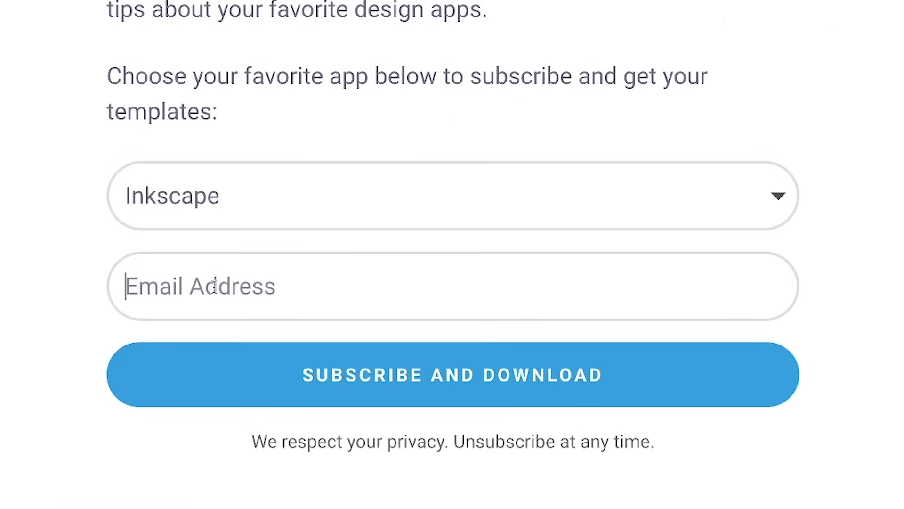
{"action": "type", "text": "you@email.co"}
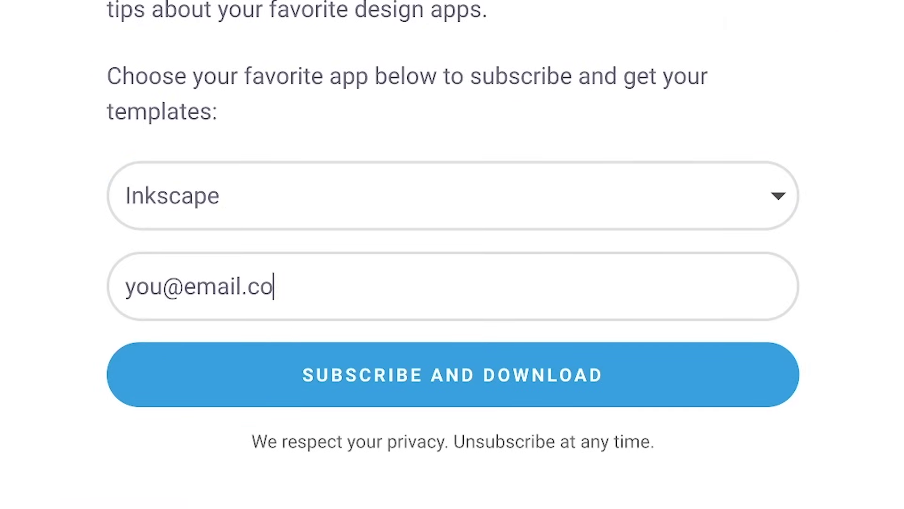